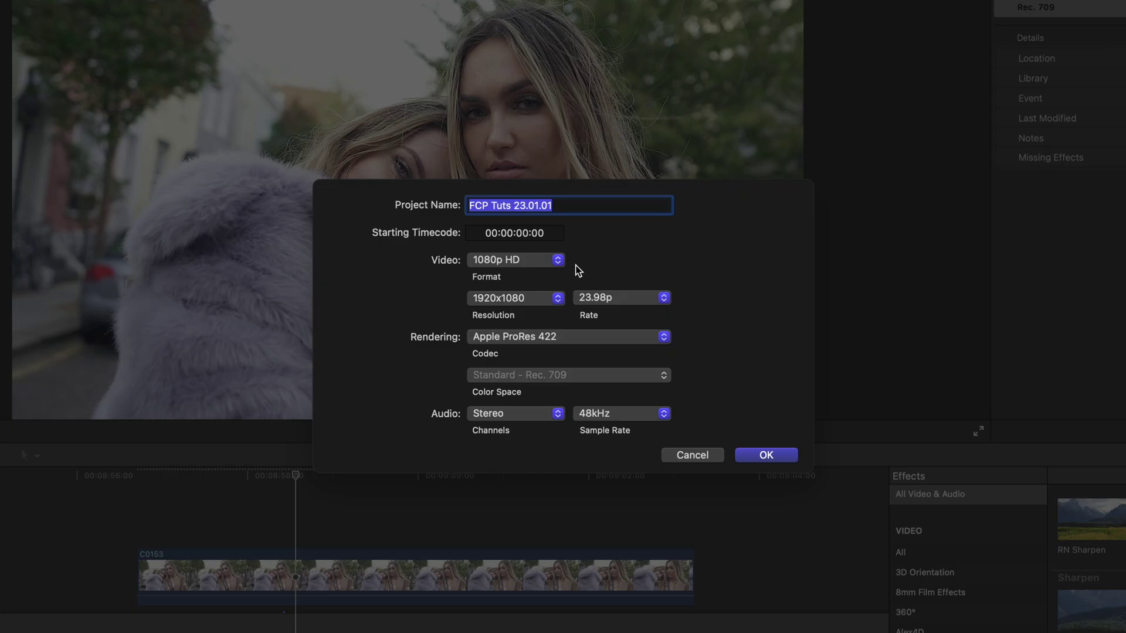
# Preview 4K in the Video Format list, leaving the project at 1080p HD
pyautogui.click(516, 261)
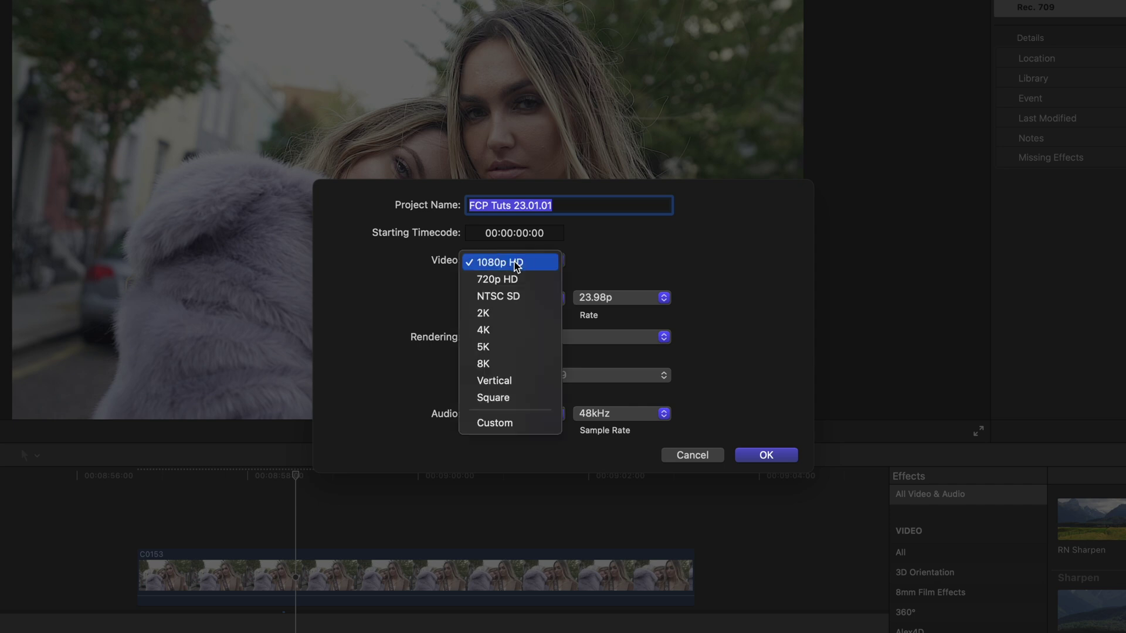
pyautogui.click(503, 329)
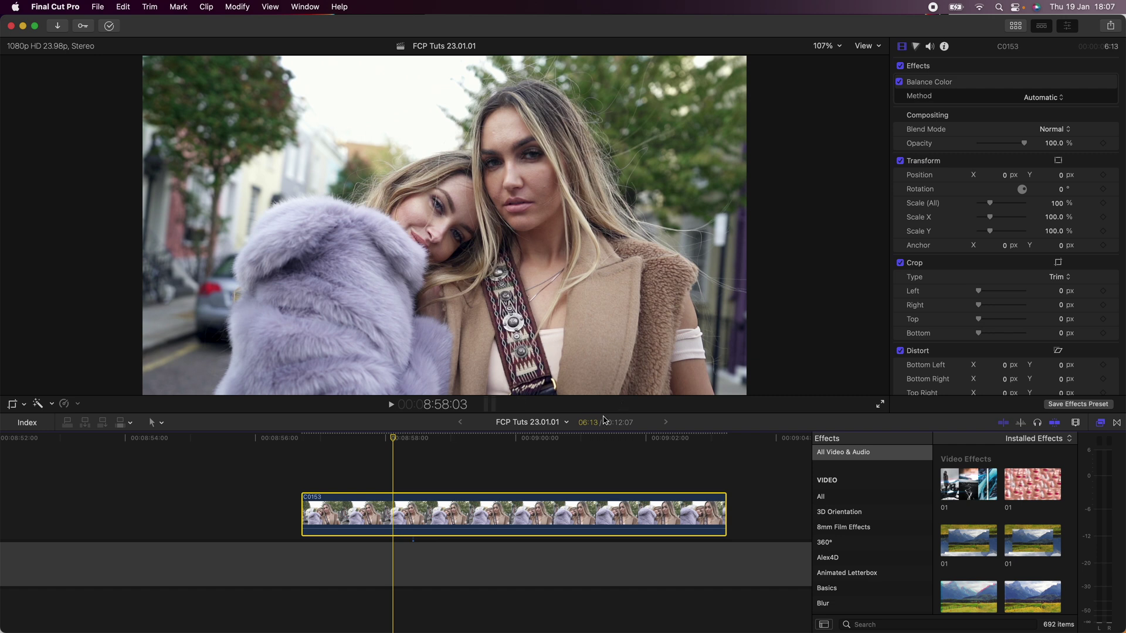
# Search 'sharpen' and apply RN Sharpen to C0153, comparing with built-in Sharpen at Amount 100
pyautogui.click(1101, 423)
pyautogui.click(1102, 423)
pyautogui.click(902, 624)
pyautogui.write('shar')
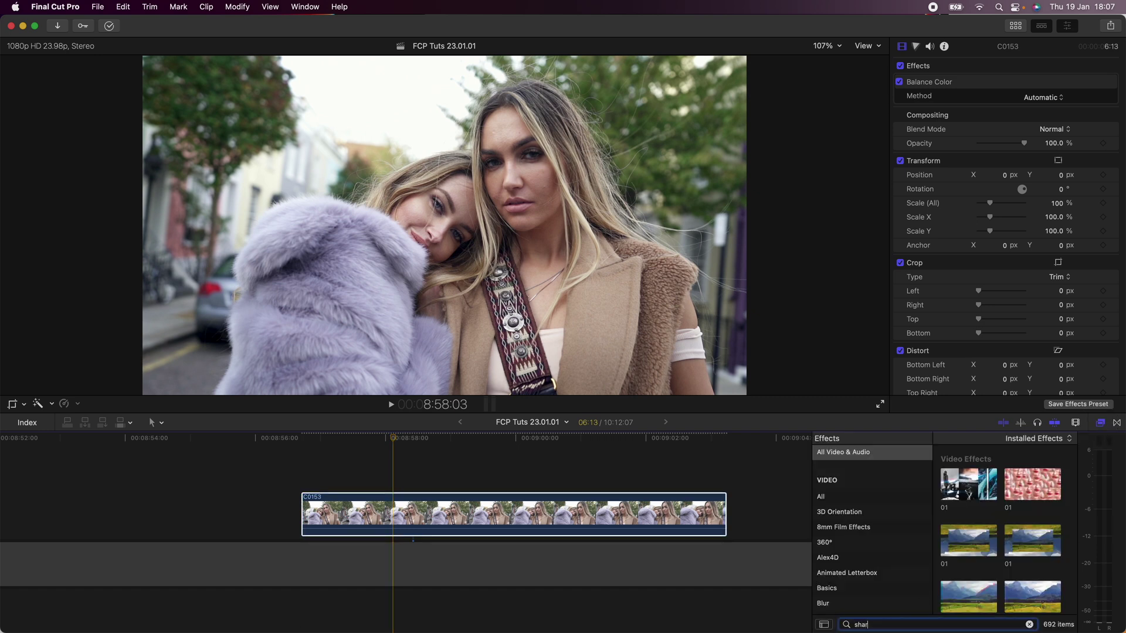
pyautogui.write('pen')
pyautogui.moveTo(961, 478); pyautogui.dragTo(431, 513)
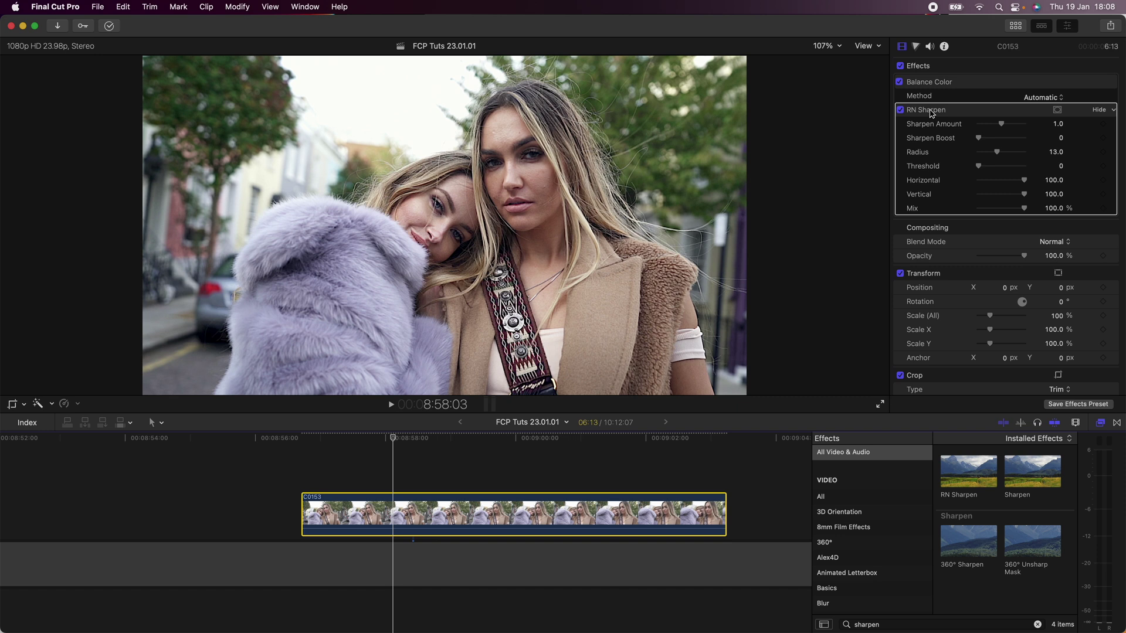
pyautogui.moveTo(974, 470); pyautogui.dragTo(422, 519)
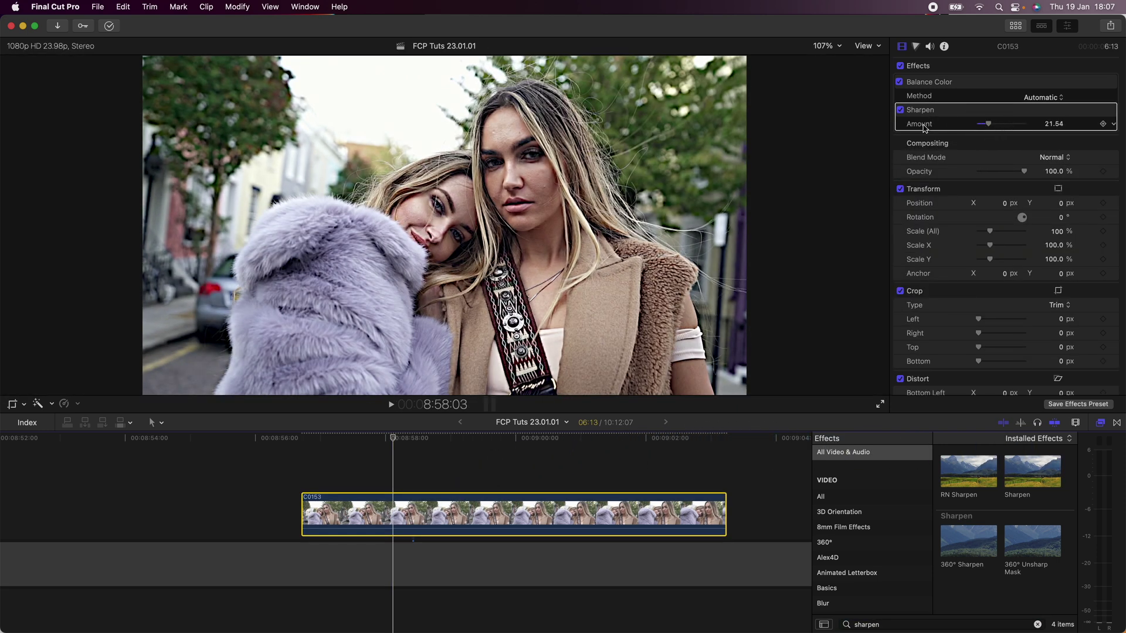
pyautogui.moveTo(990, 126); pyautogui.dragTo(1028, 125)
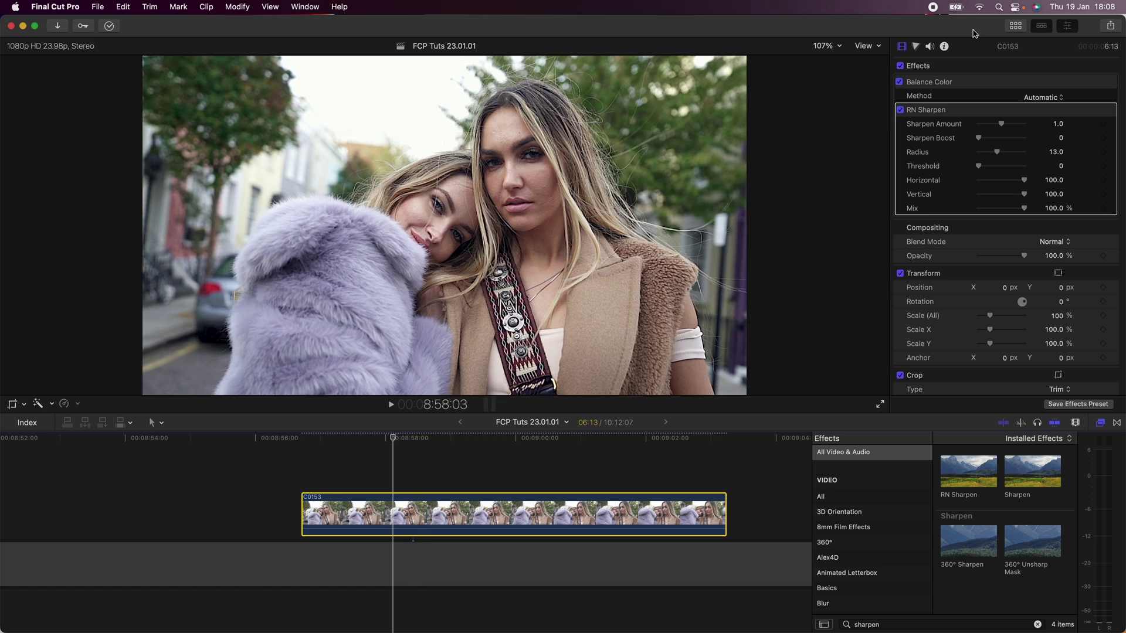
# Compare RN Sharpen on/off, set Boost 1.08 and Radius 3.0, then review playback
pyautogui.click(901, 110)
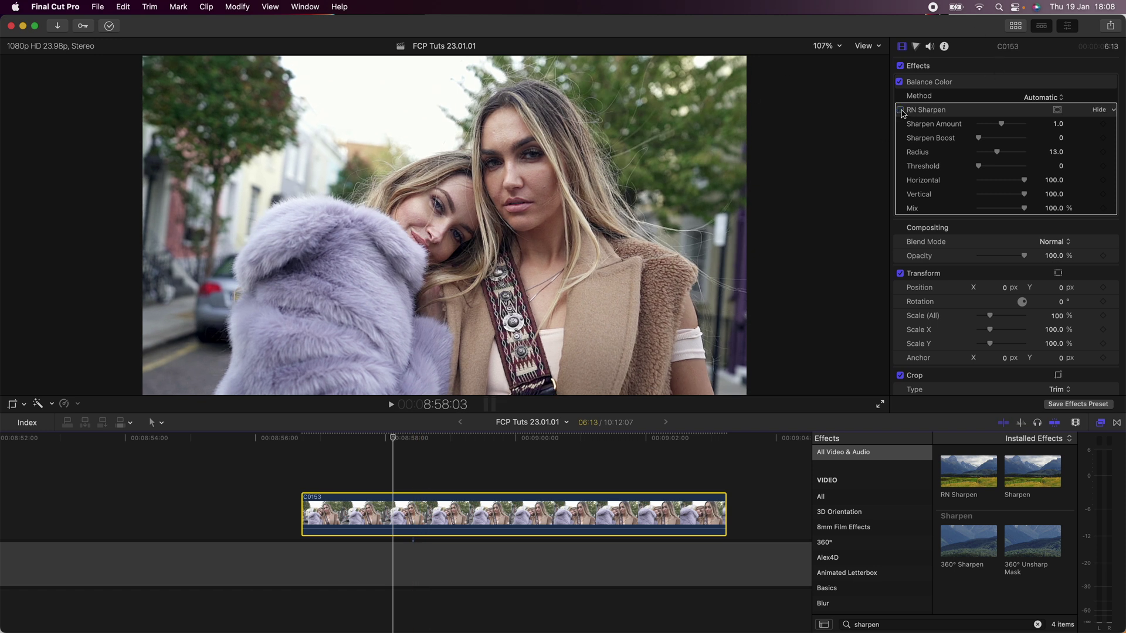
pyautogui.click(901, 110)
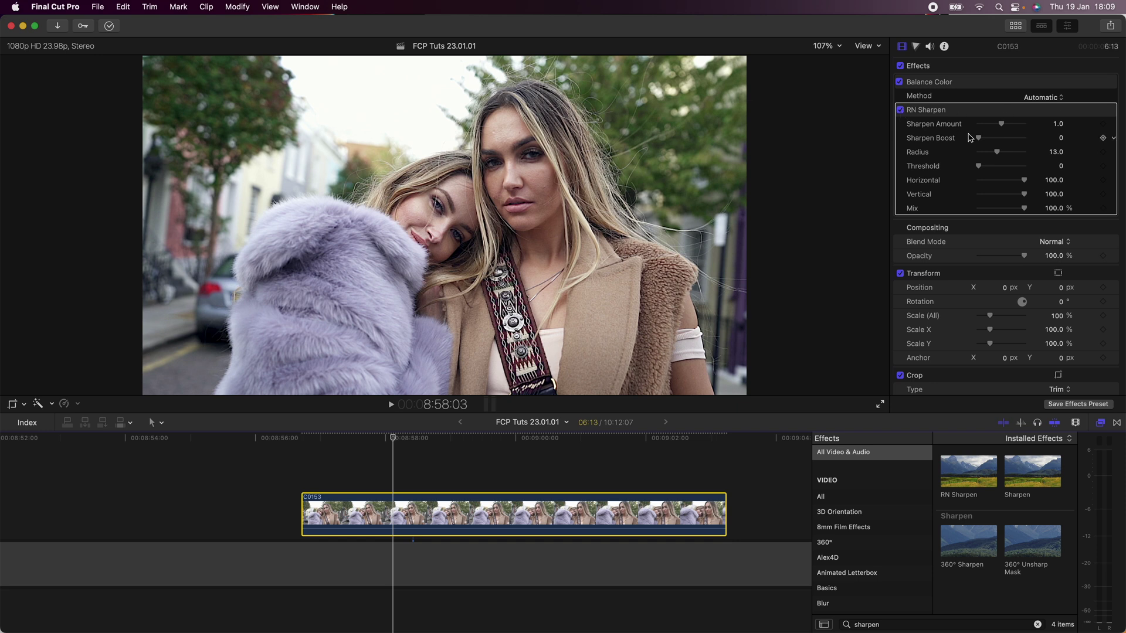
pyautogui.moveTo(992, 141); pyautogui.dragTo(1026, 124)
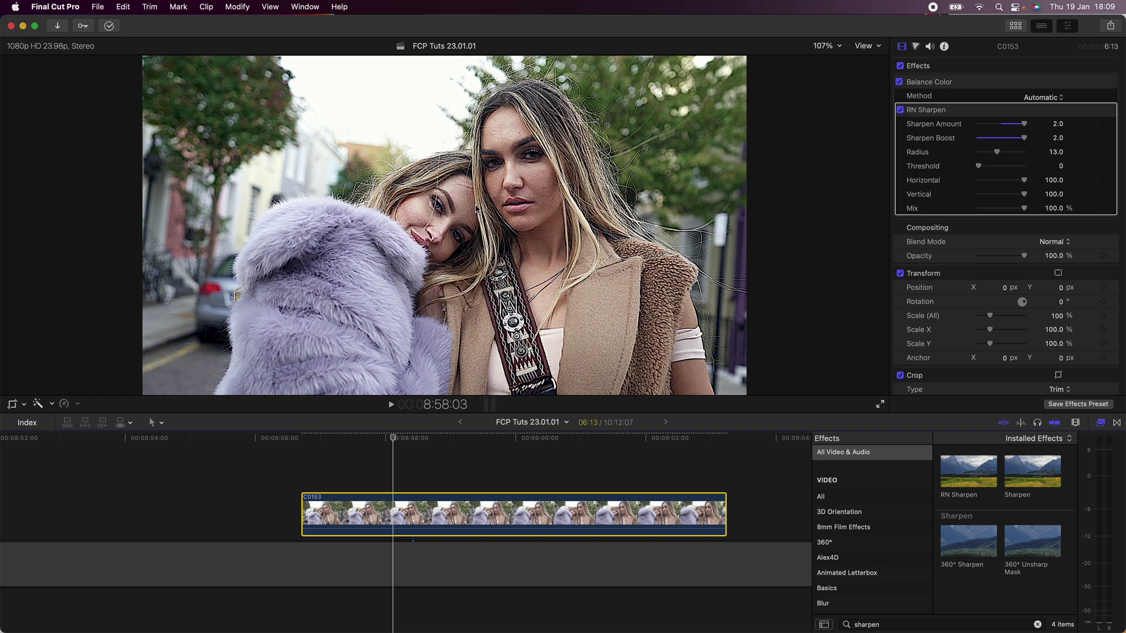
pyautogui.moveTo(996, 152); pyautogui.dragTo(985, 154)
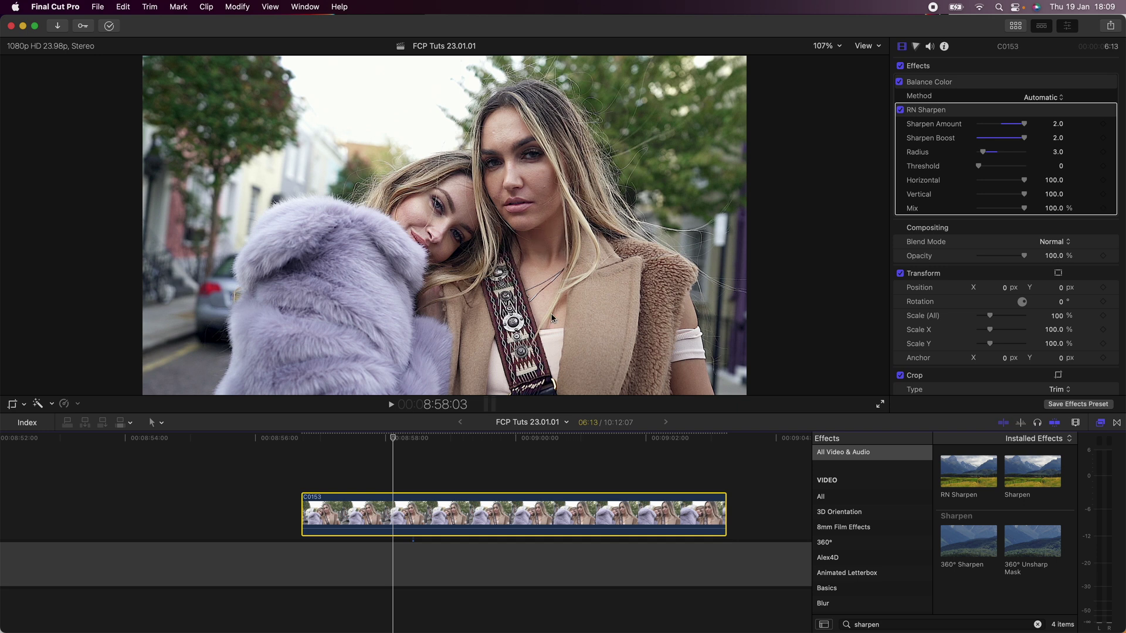
pyautogui.moveTo(983, 154); pyautogui.dragTo(985, 154)
pyautogui.press('space')
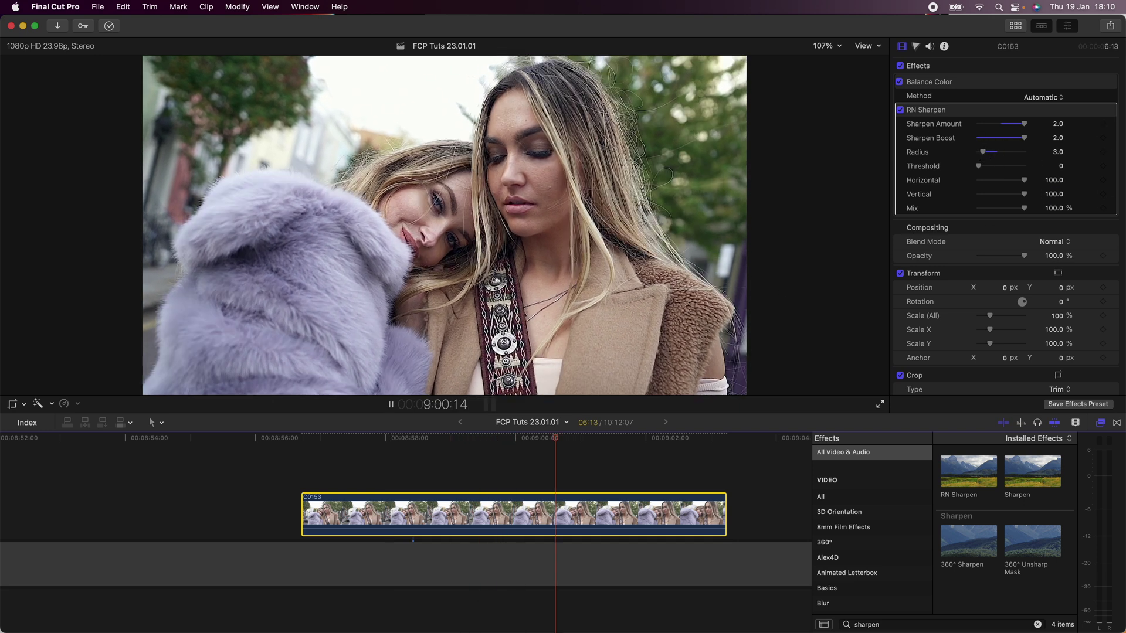
pyautogui.press('space')
pyautogui.press('space')
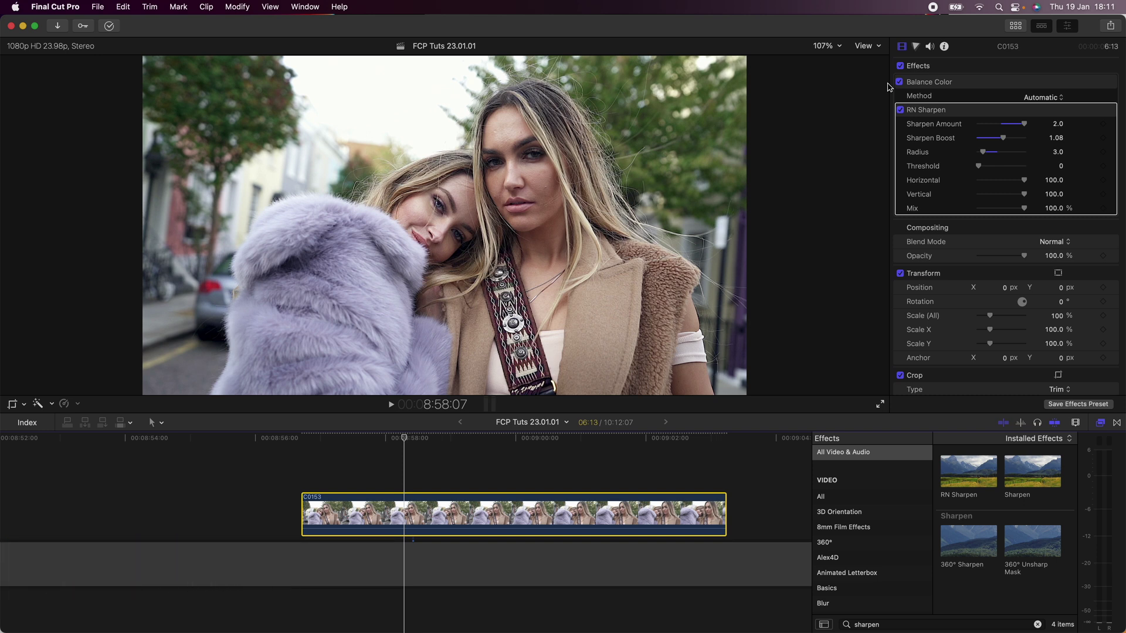
# Select clip C0153 and check its information details in the Inspector
pyautogui.click(394, 460)
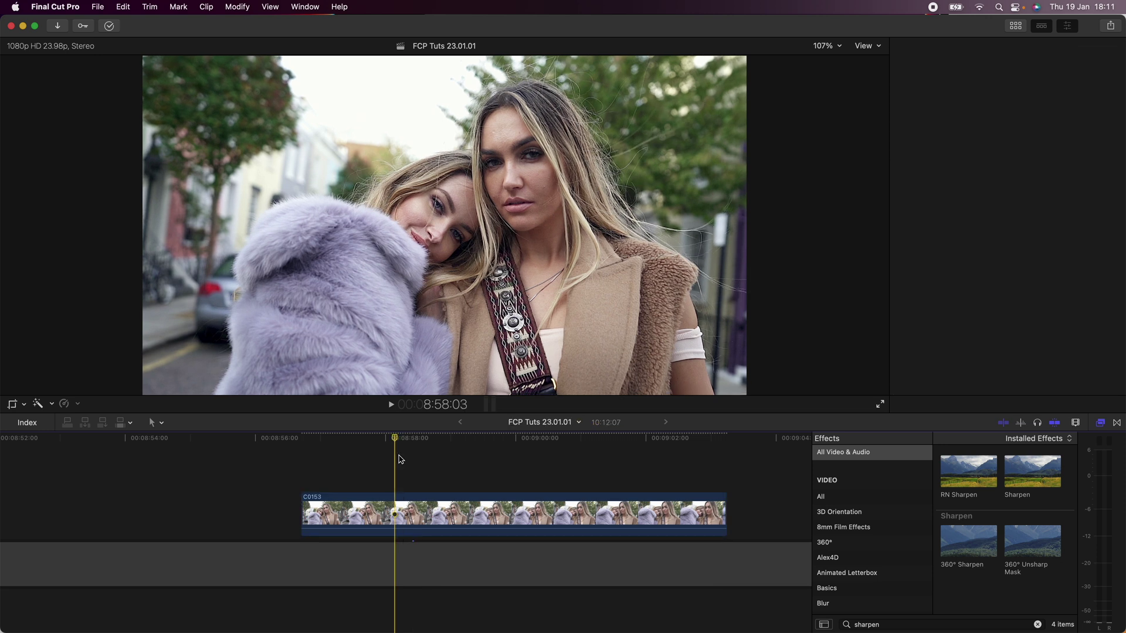
pyautogui.click(440, 514)
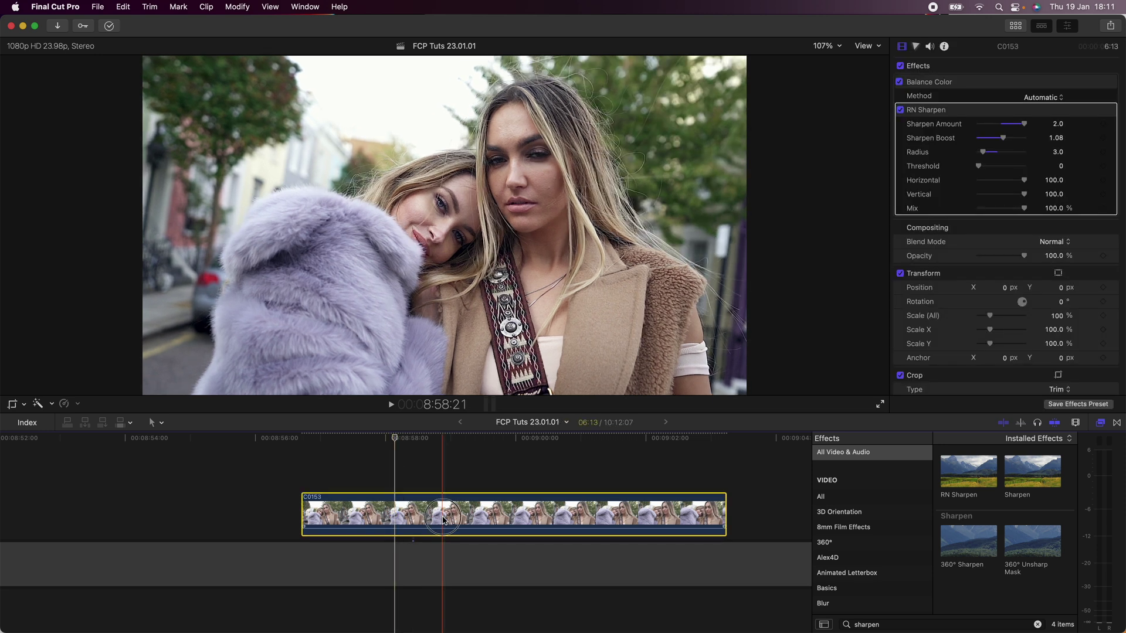
pyautogui.click(944, 46)
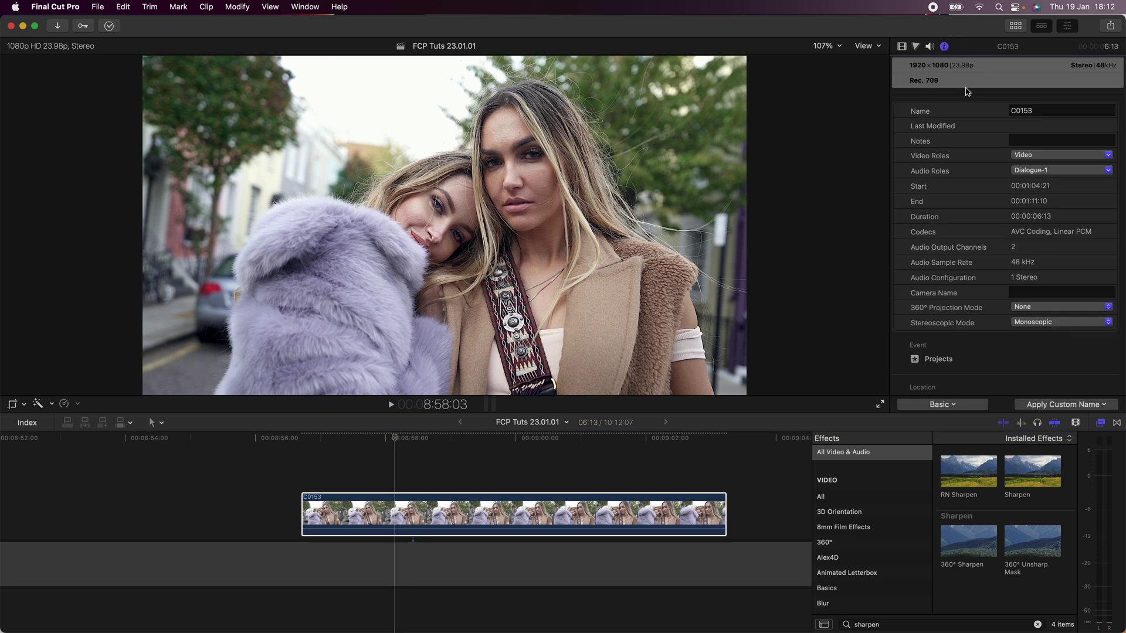
pyautogui.click(389, 463)
pyautogui.hscroll(3, 389, 463)
pyautogui.click(359, 453)
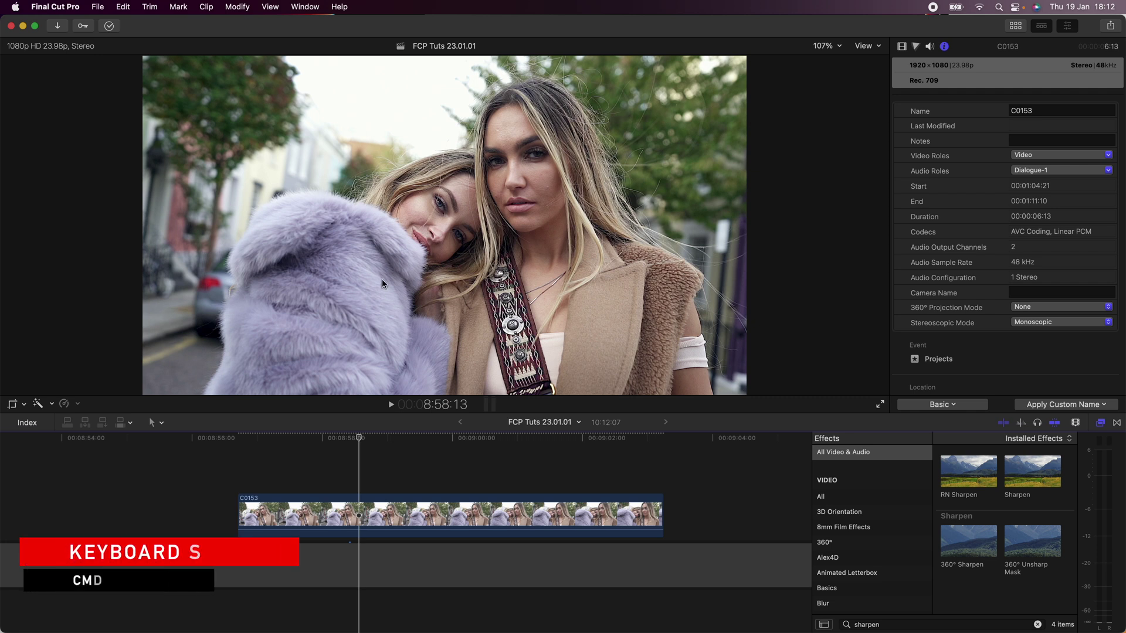
# Change the project's video format to 4K (3840x2160, 23.98p) in Project Settings
pyautogui.press('super+j')
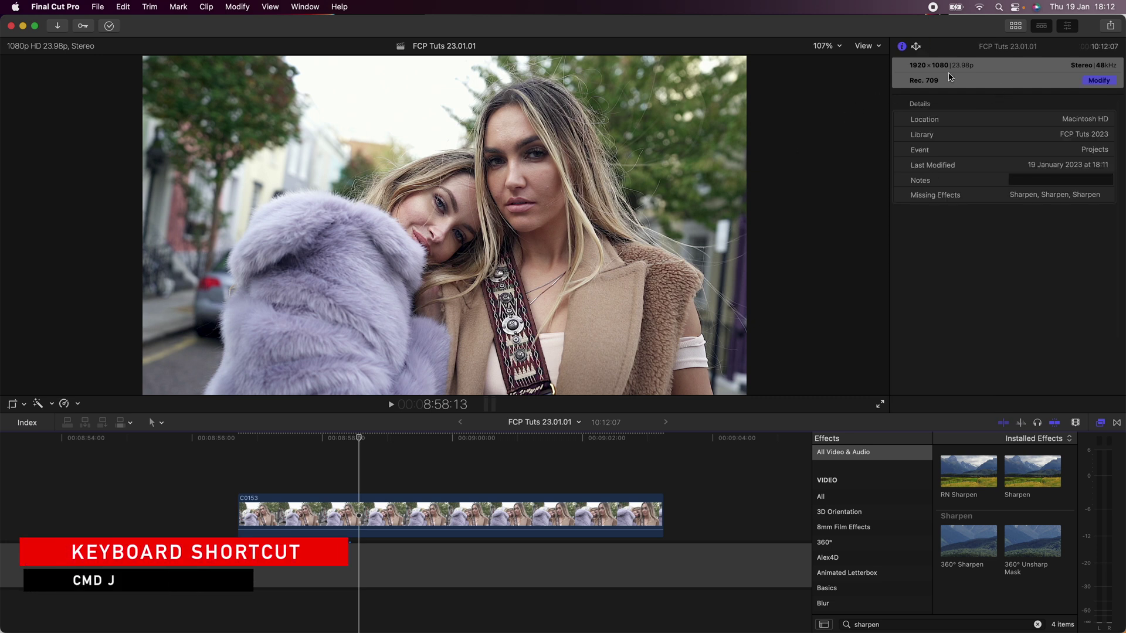
pyautogui.click(1092, 82)
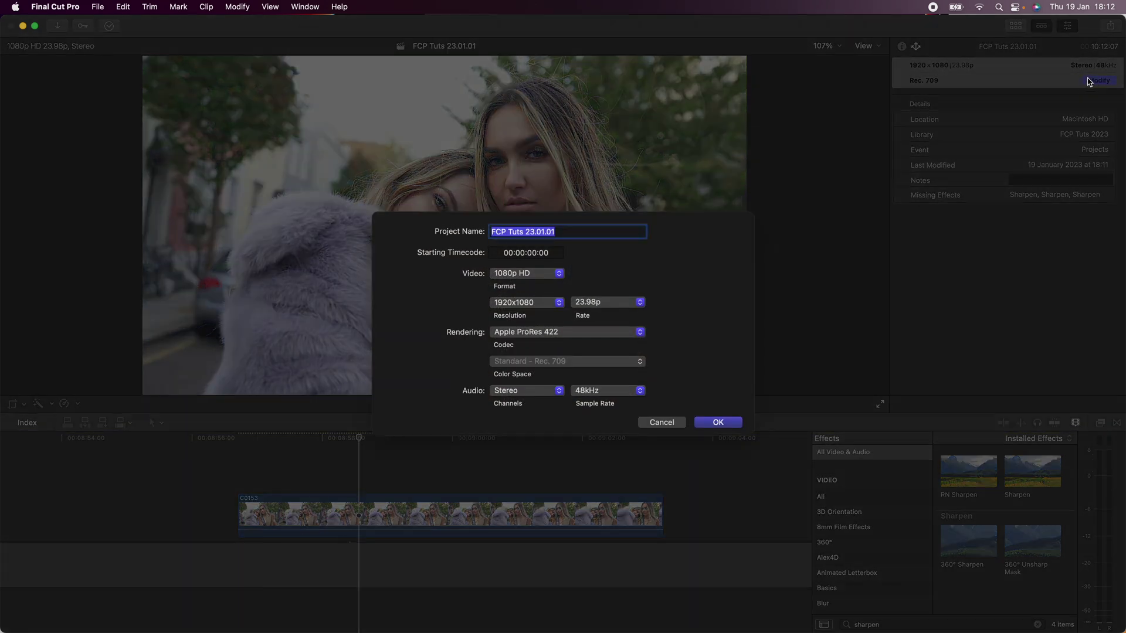
pyautogui.click(528, 276)
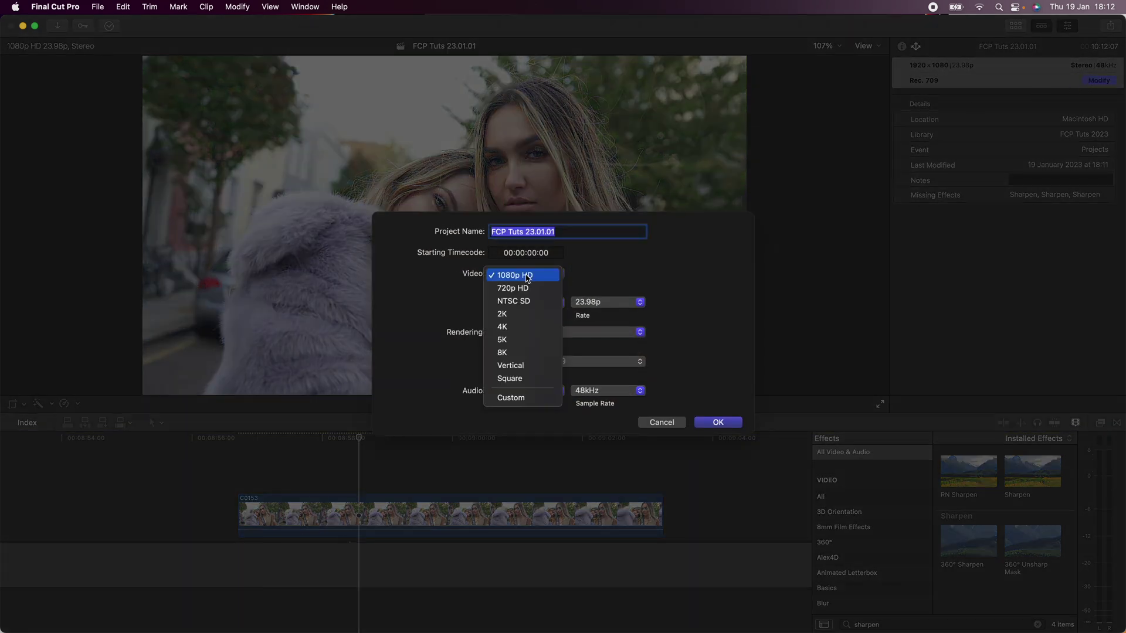
pyautogui.click(515, 327)
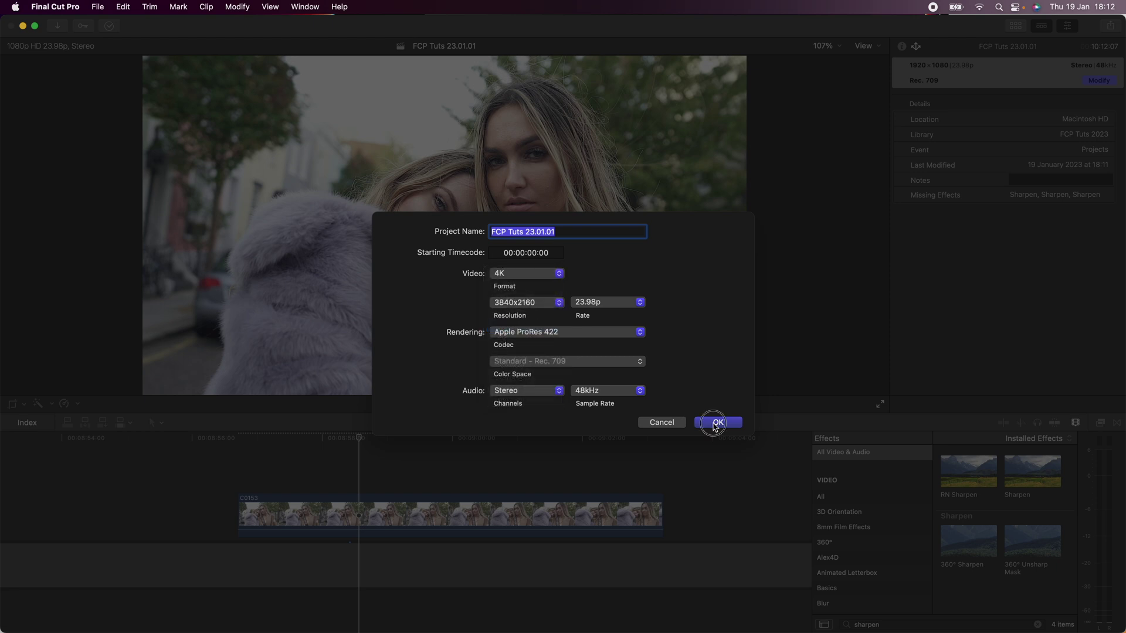
pyautogui.click(717, 422)
pyautogui.click(385, 439)
pyautogui.click(385, 439)
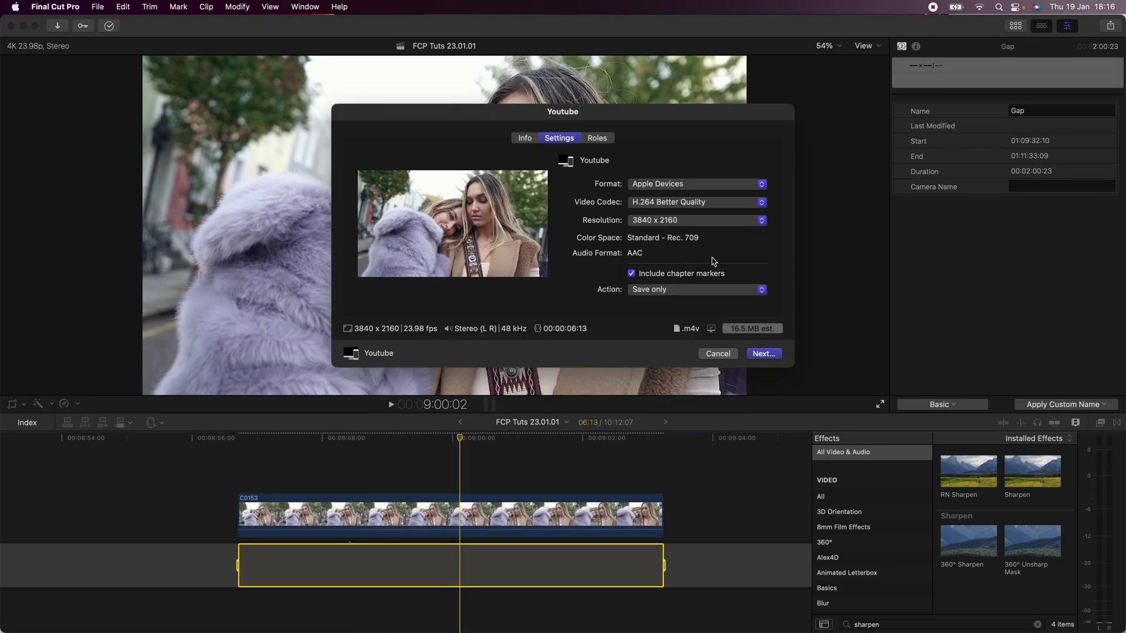
pyautogui.click(678, 220)
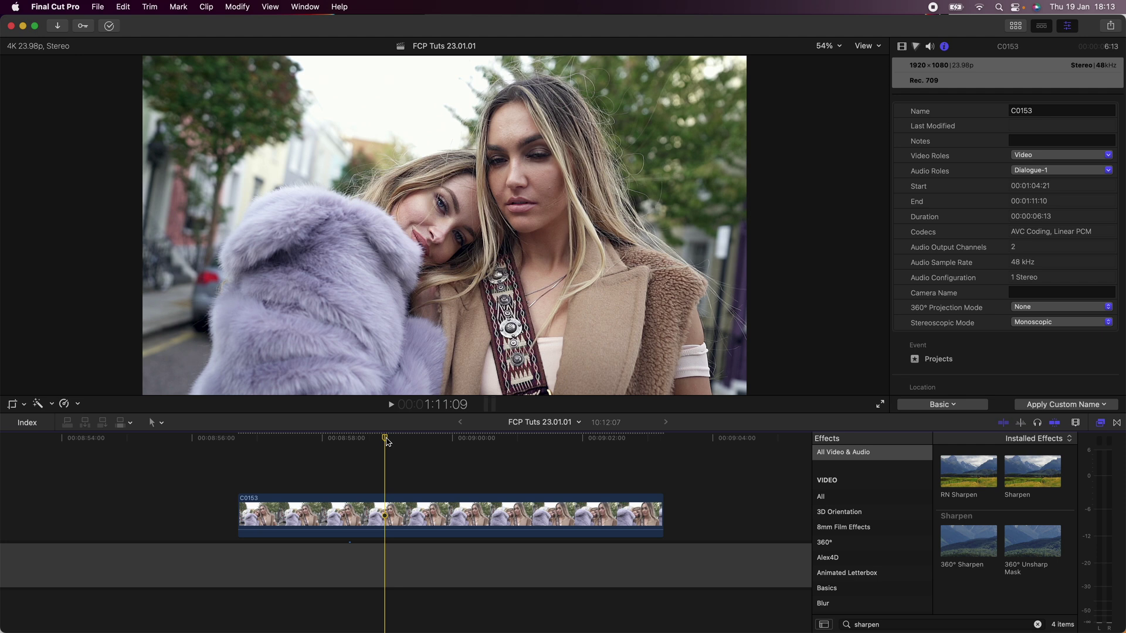
pyautogui.moveTo(385, 439); pyautogui.dragTo(348, 439)
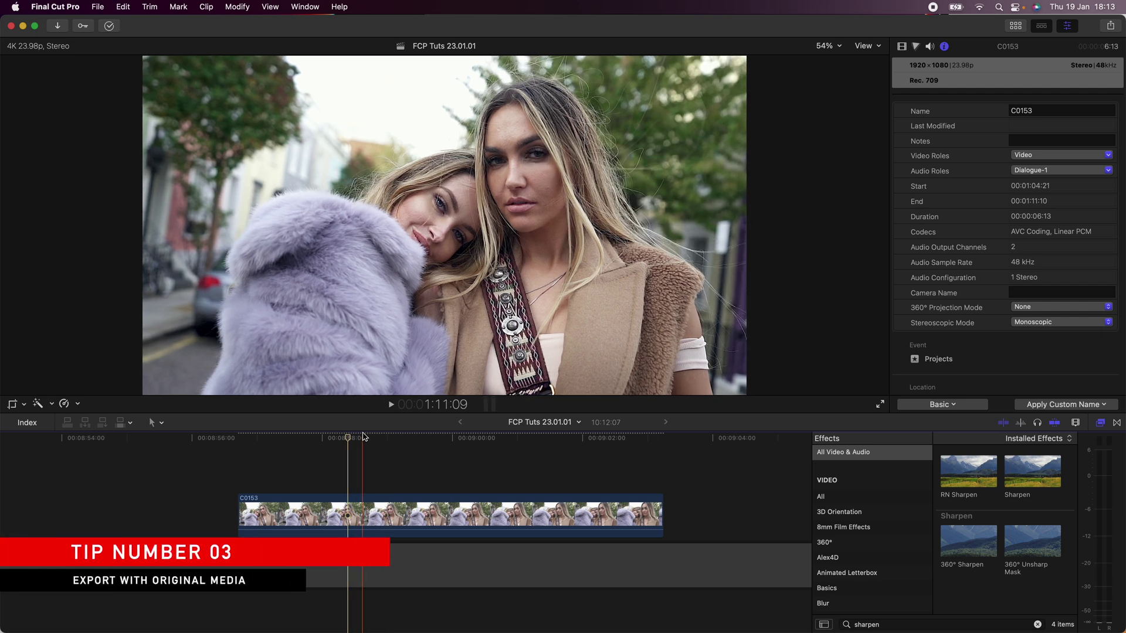
pyautogui.click(374, 438)
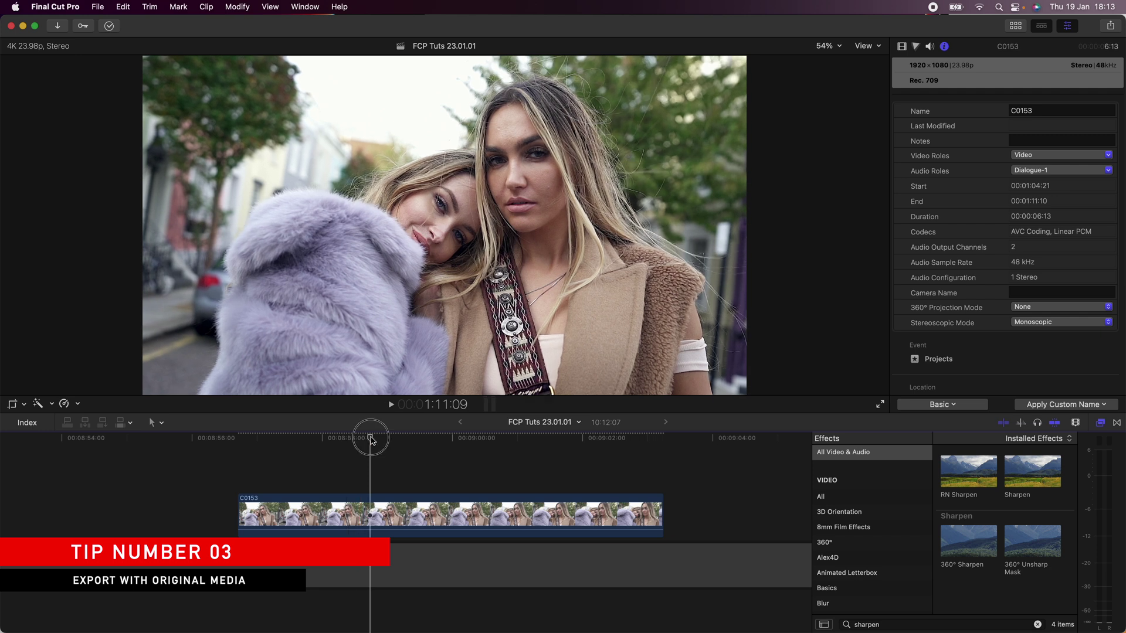
pyautogui.click(878, 49)
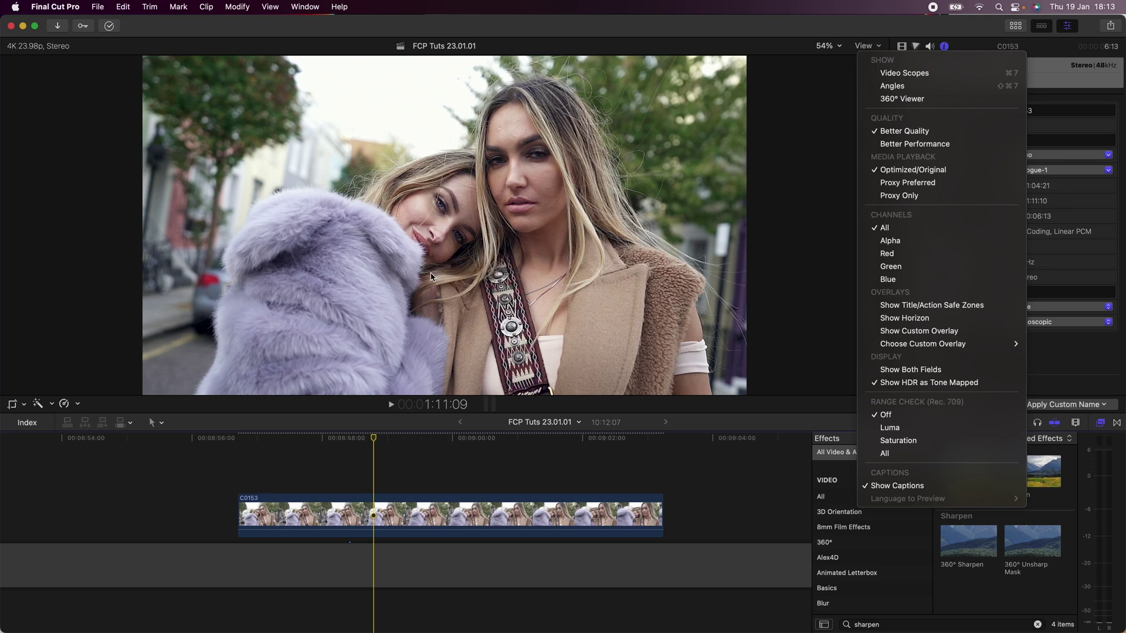
pyautogui.click(382, 439)
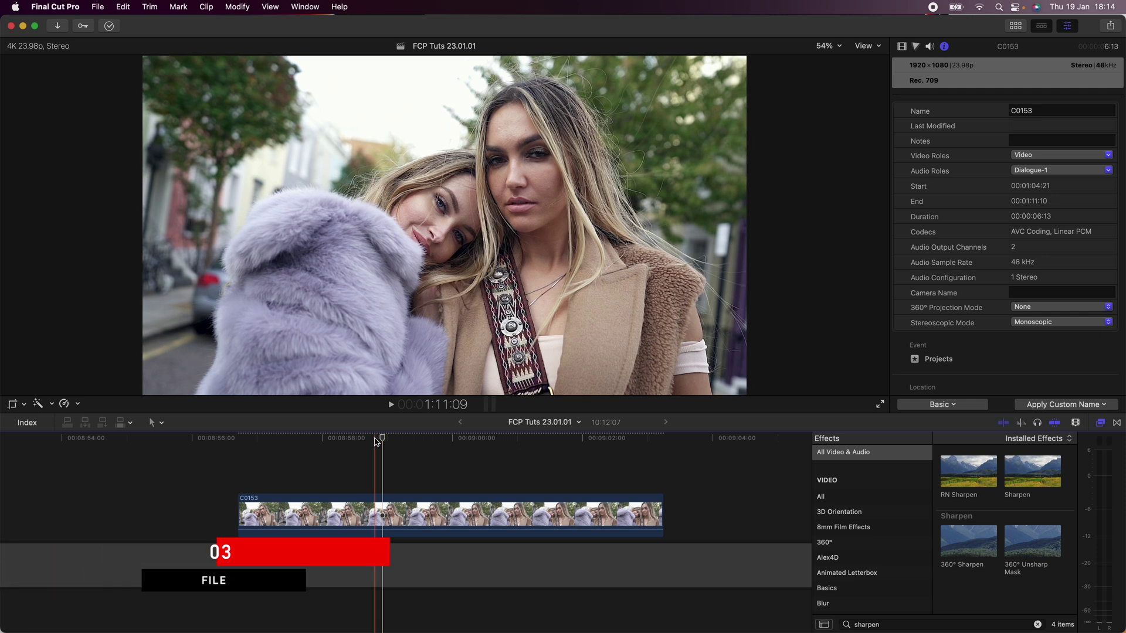
# Trim the end of the gap clip and choose Youtube as the share destination
pyautogui.moveTo(594, 577); pyautogui.dragTo(665, 577)
pyautogui.click(460, 440)
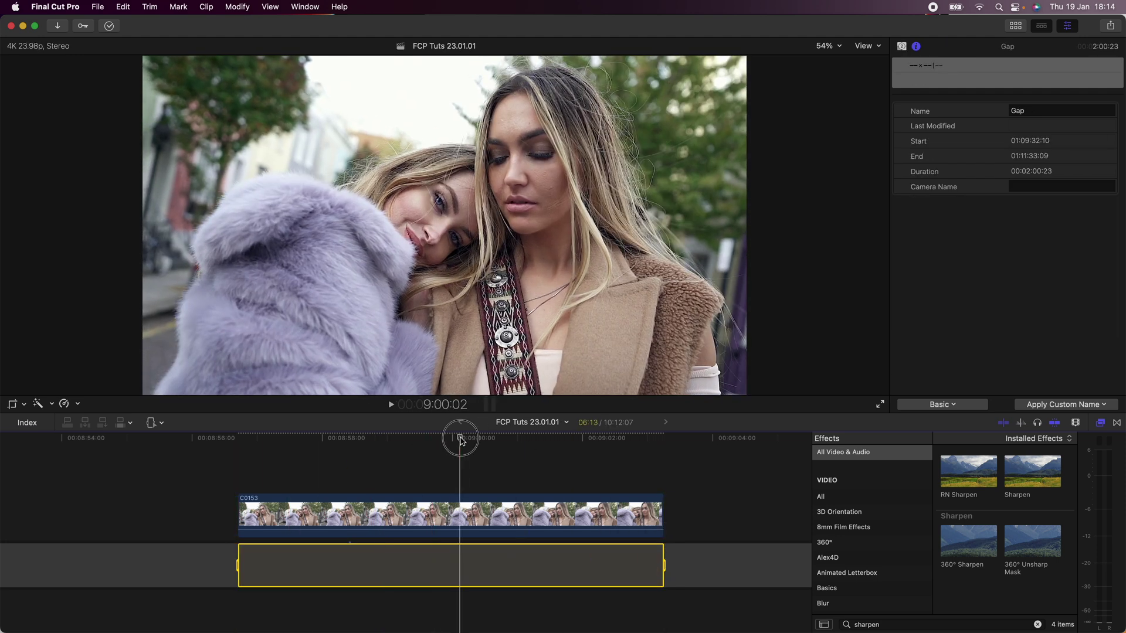
pyautogui.click(1110, 25)
pyautogui.click(1054, 51)
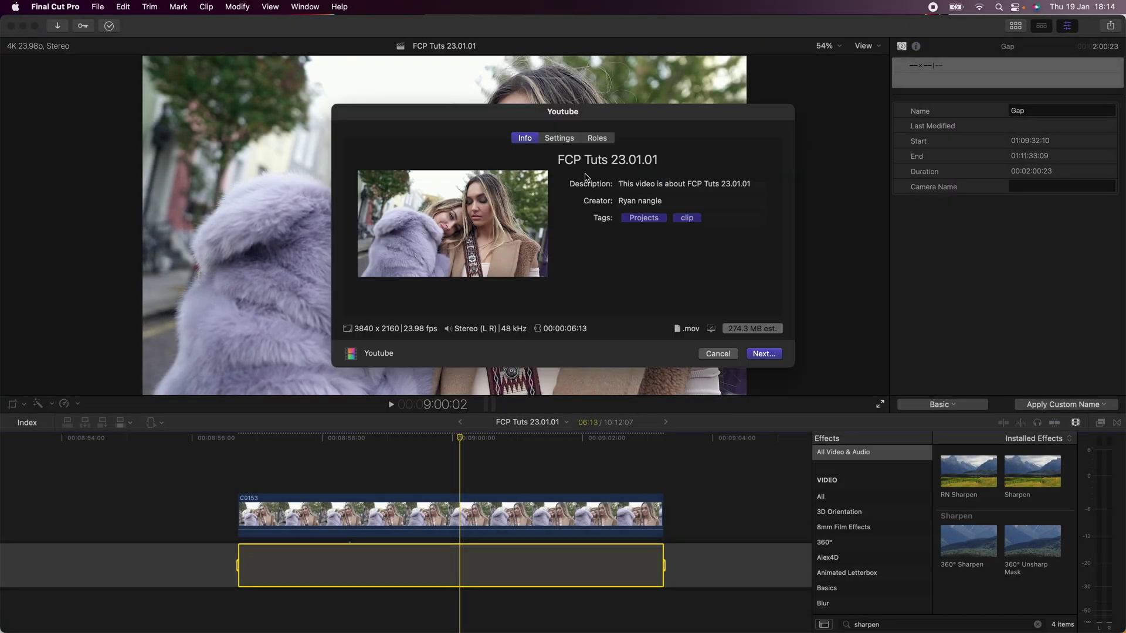
# Try the Source - Apple ProRes 422 codec, then set the export format to Apple Devices
pyautogui.click(559, 138)
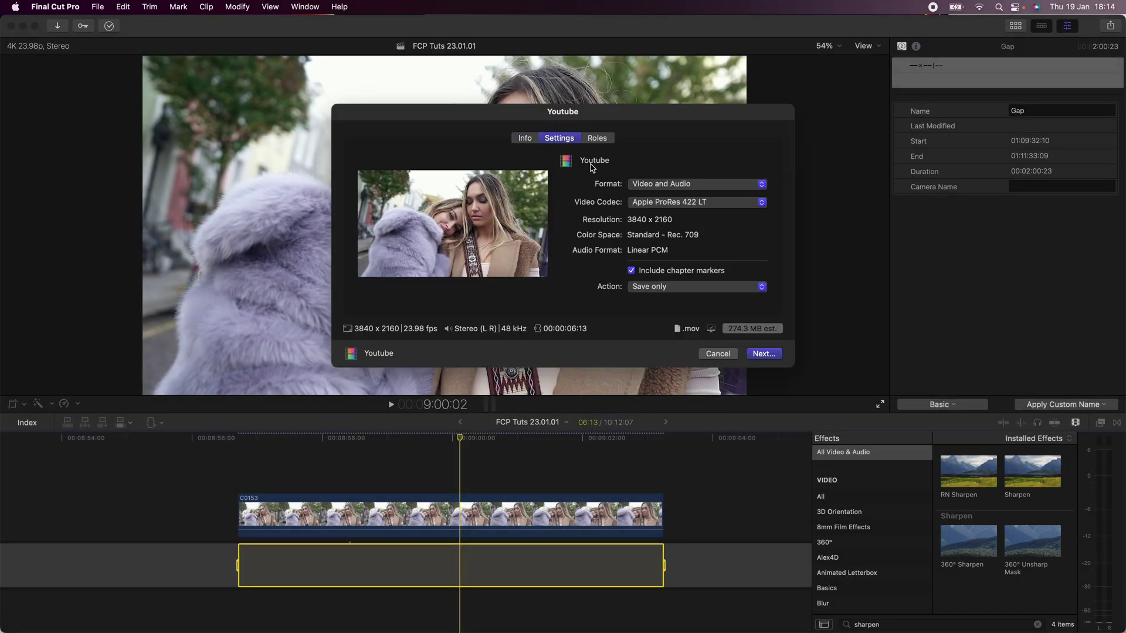
pyautogui.click(666, 185)
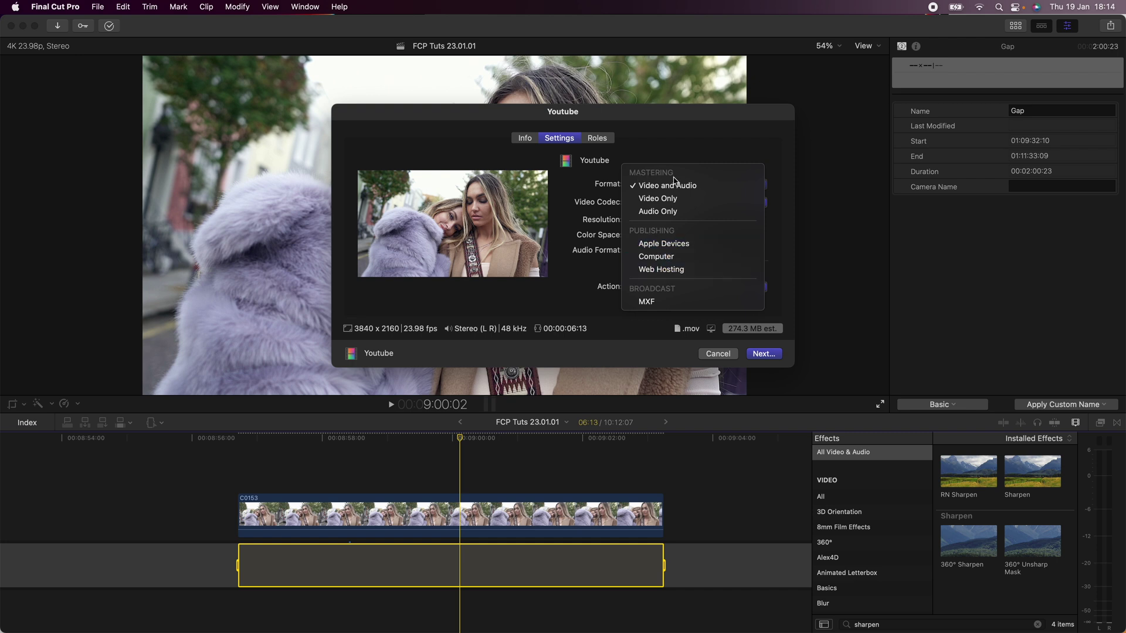
pyautogui.click(657, 189)
pyautogui.click(658, 202)
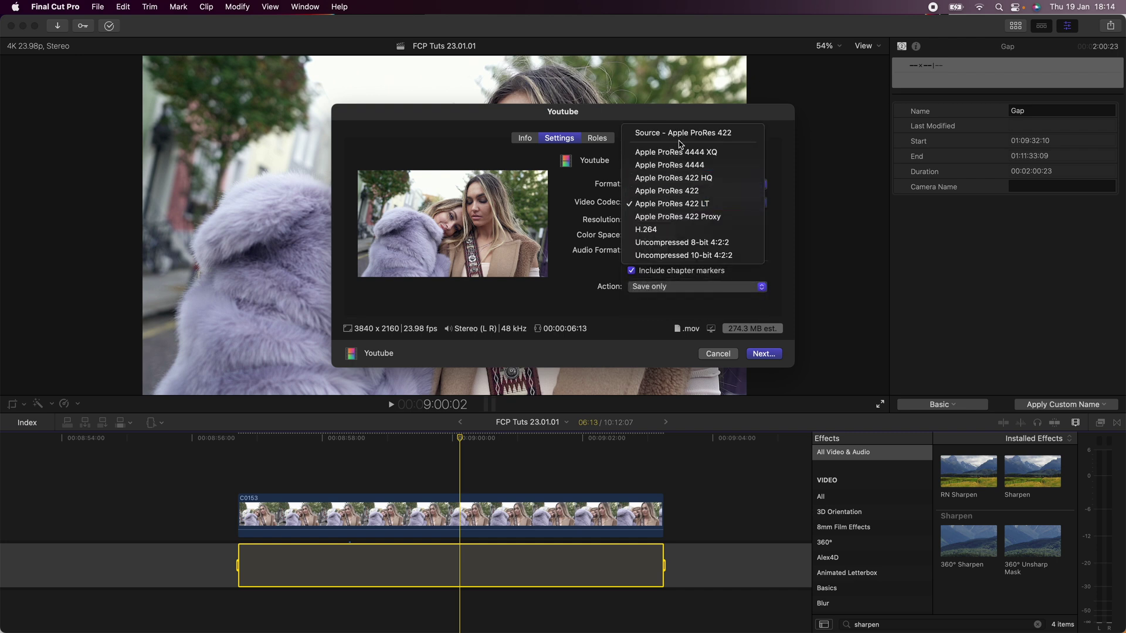
pyautogui.click(660, 126)
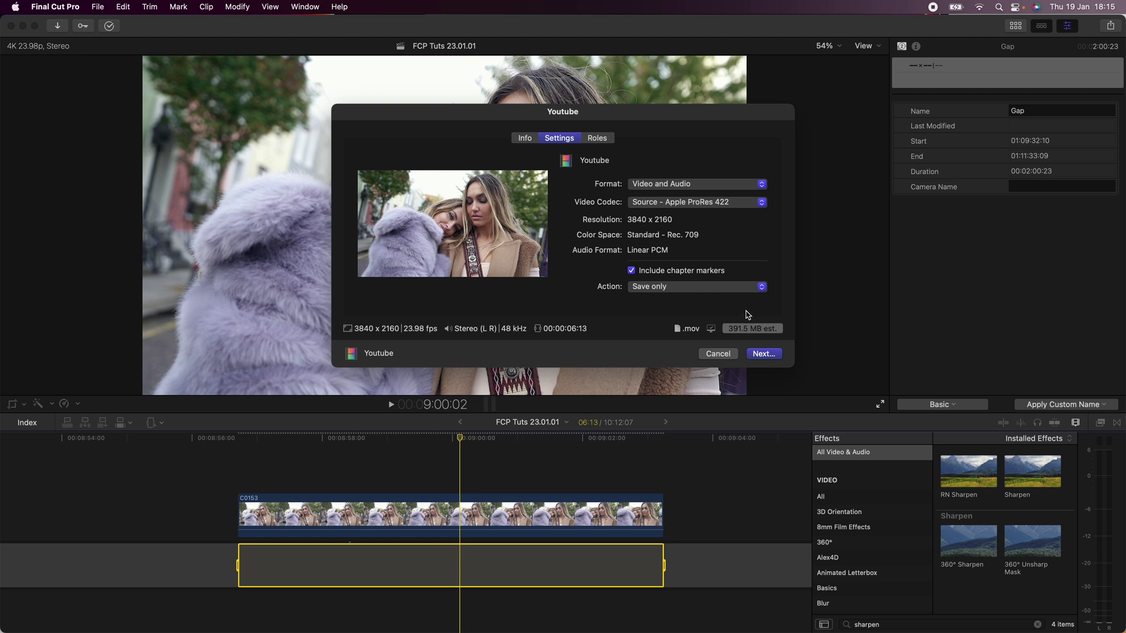
pyautogui.click(677, 189)
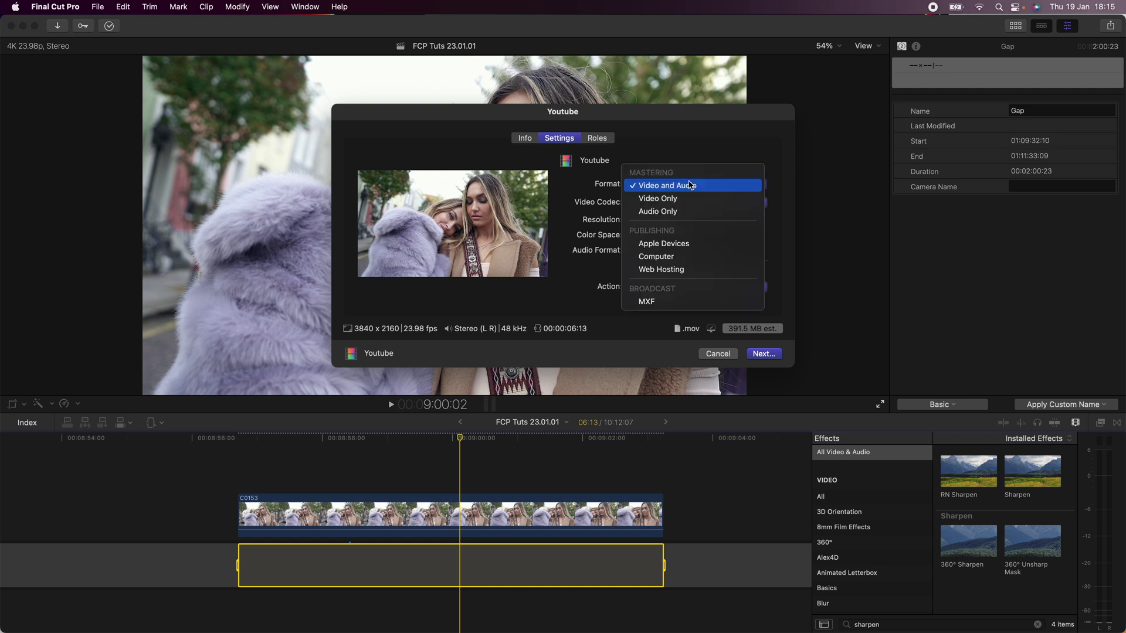
pyautogui.click(684, 245)
# Set H.264 Better Quality, keep 3840 x 2160 resolution, and cancel without exporting
pyautogui.click(667, 204)
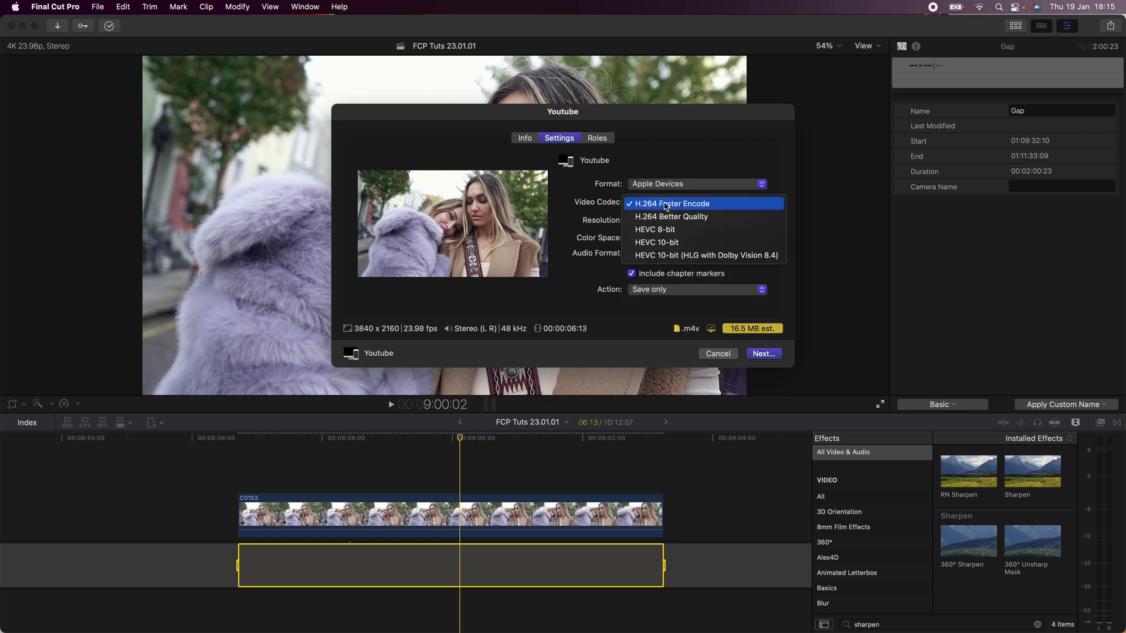
pyautogui.click(670, 218)
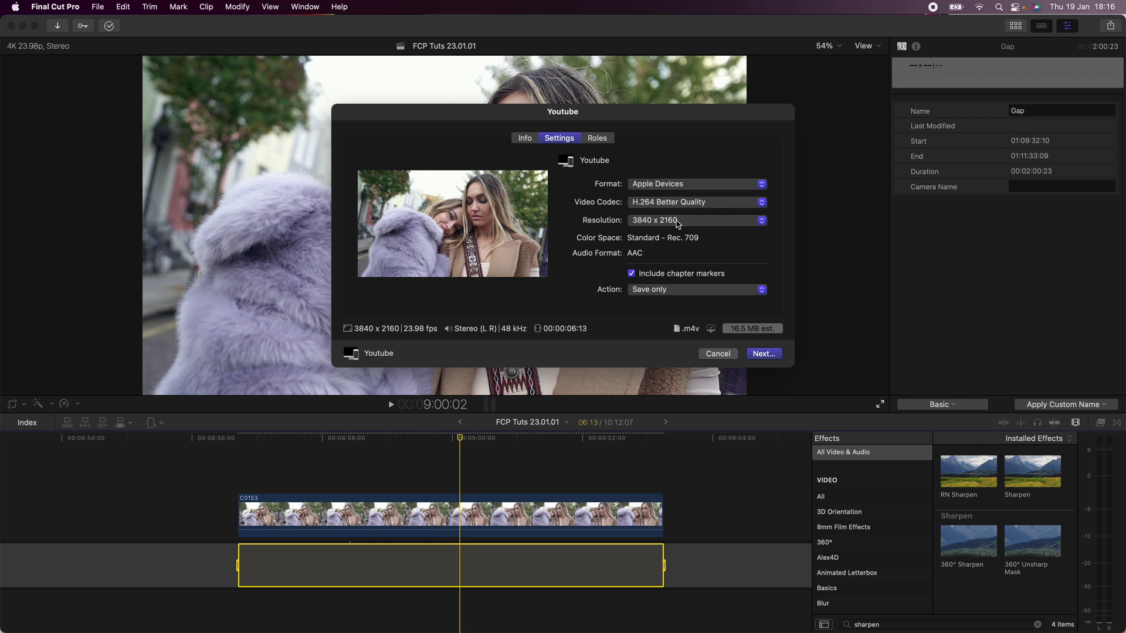
pyautogui.click(679, 223)
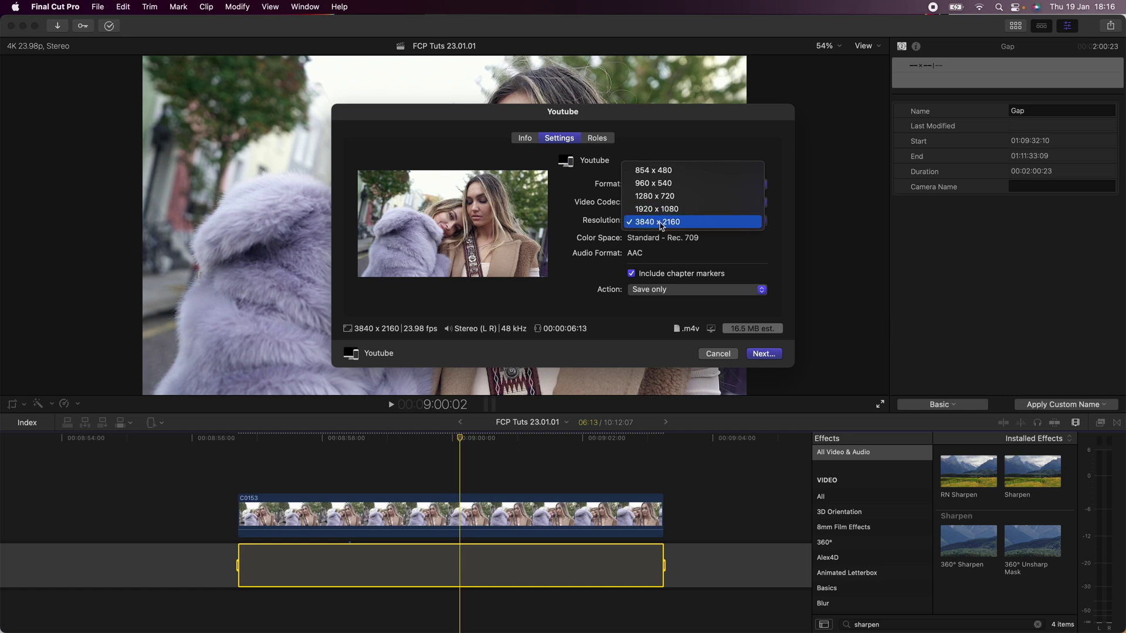
pyautogui.click(663, 225)
pyautogui.click(665, 226)
pyautogui.click(666, 229)
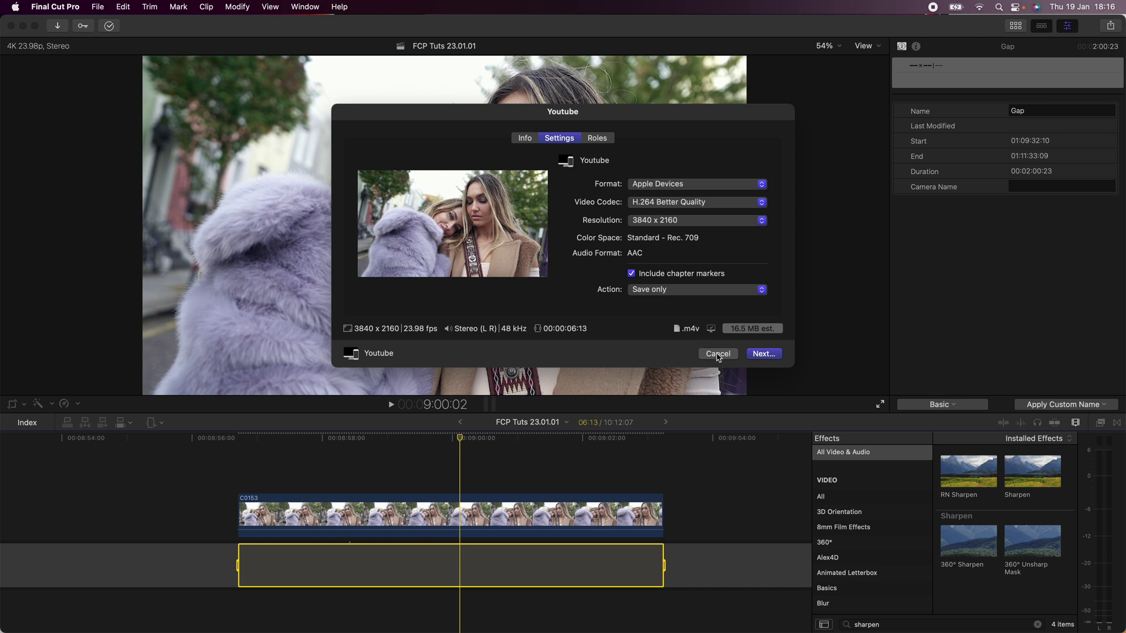
pyautogui.click(718, 355)
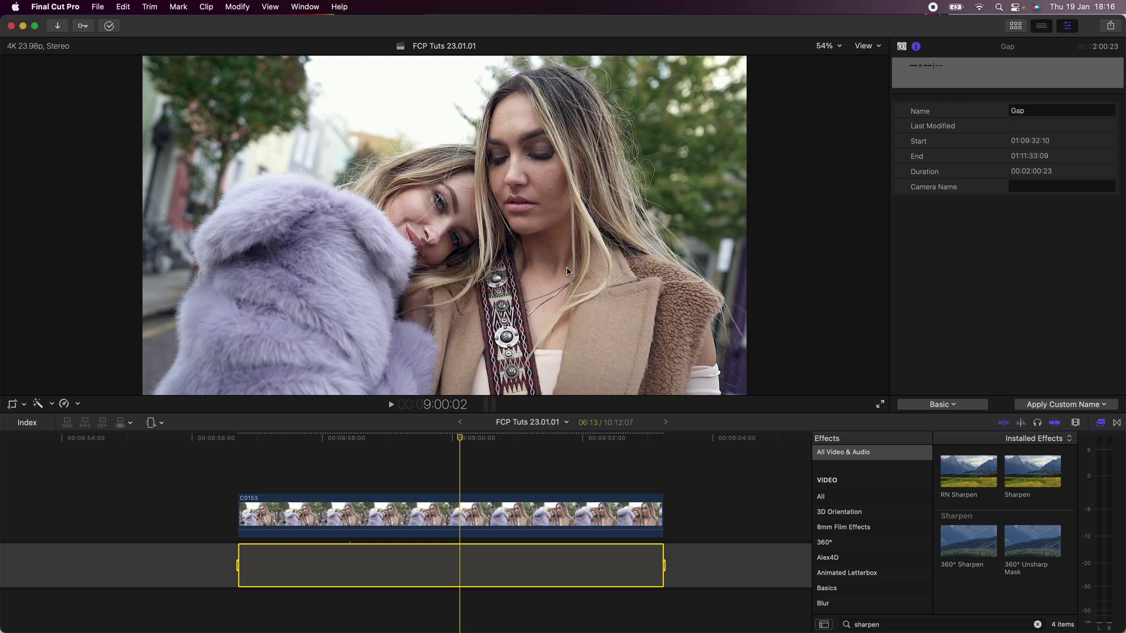